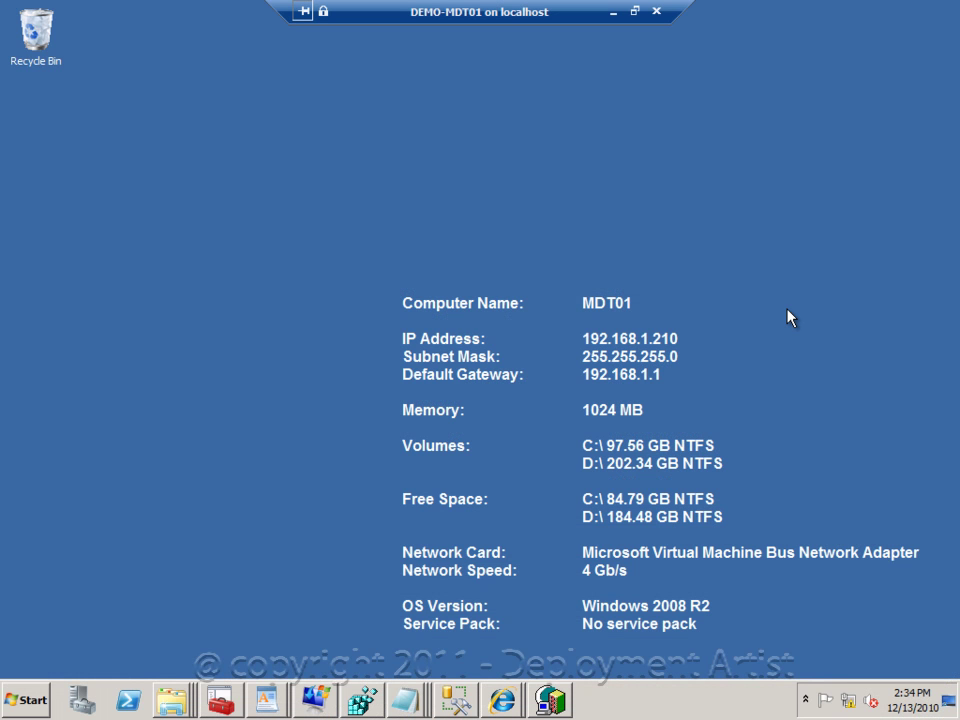
- Launch the Deployment Tools Command Prompt and run copype amd64 d:\mywinpex64
click(28, 700)
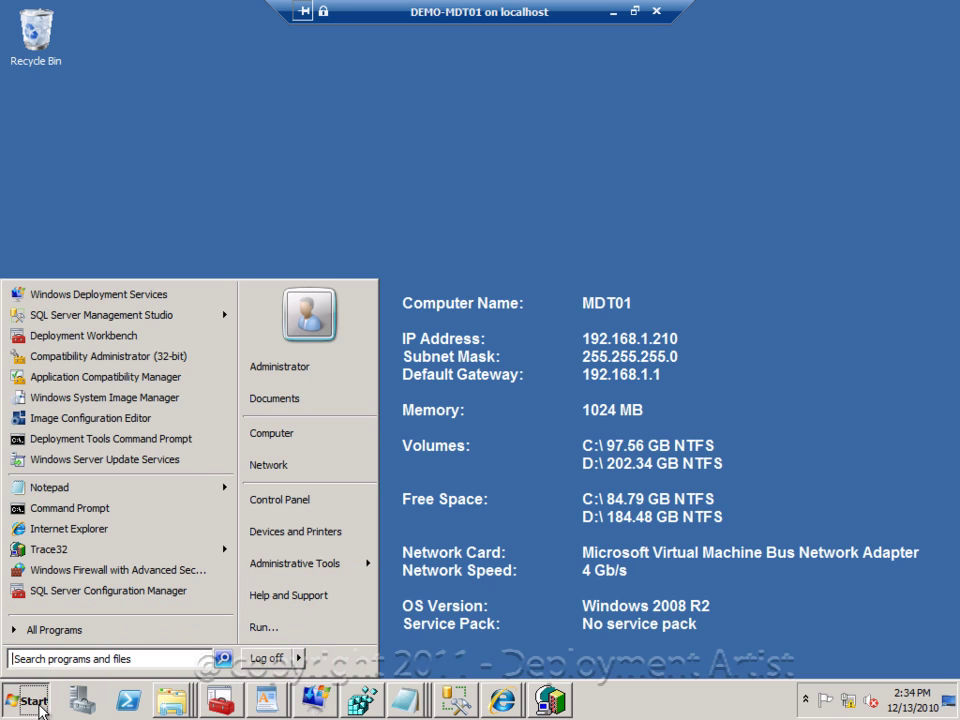
click(130, 439)
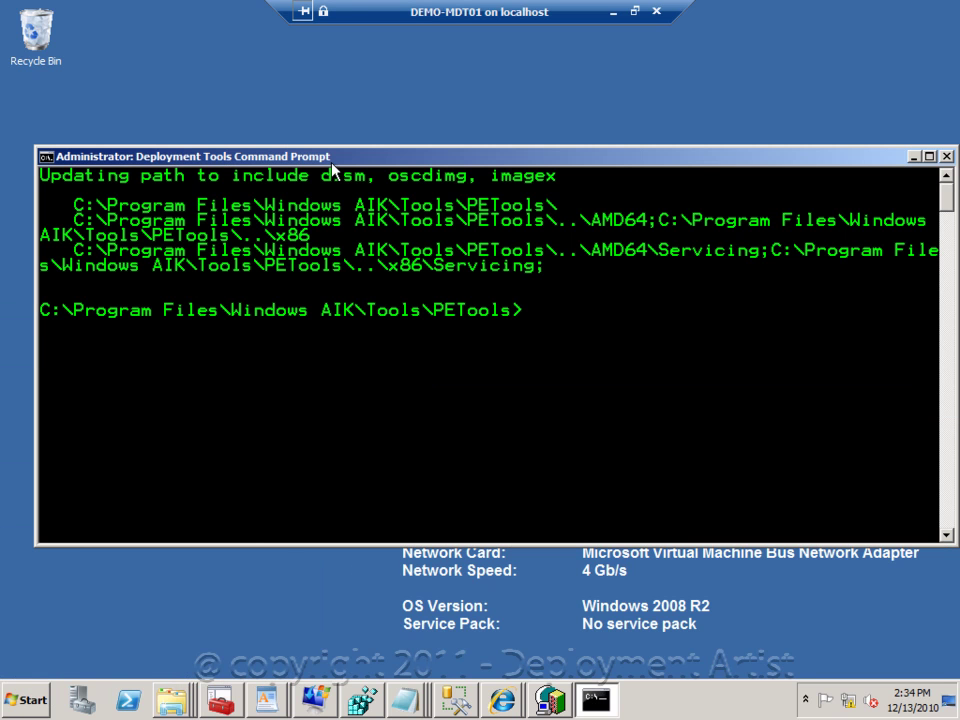
drag(329, 139, 315, 106)
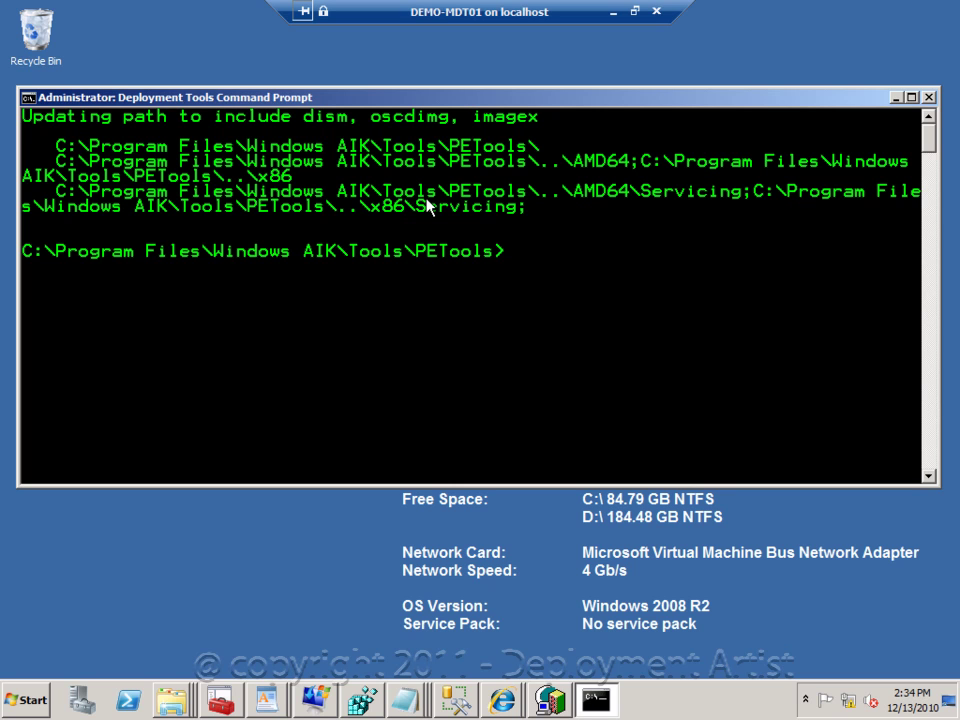
text(copype amd6)
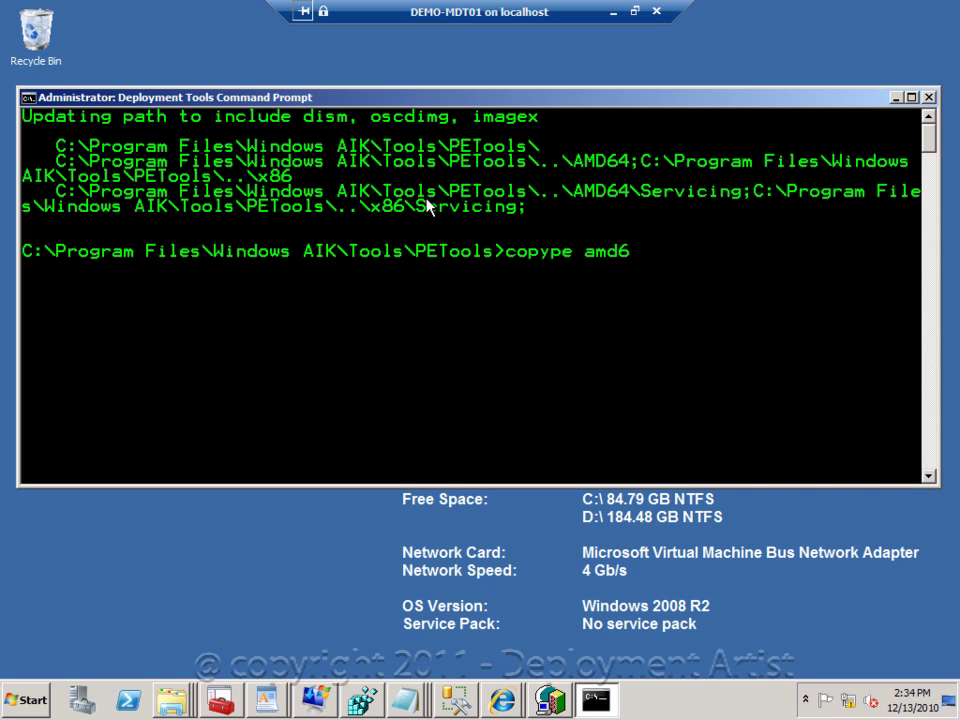
text(4 d:\mywinpex64)
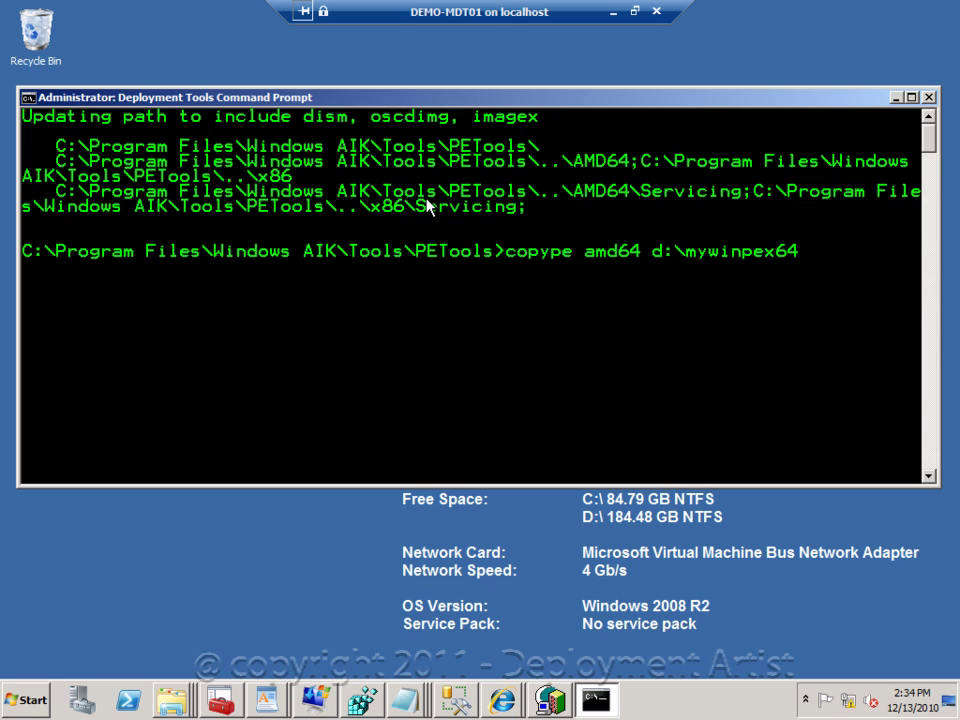
key(Return)
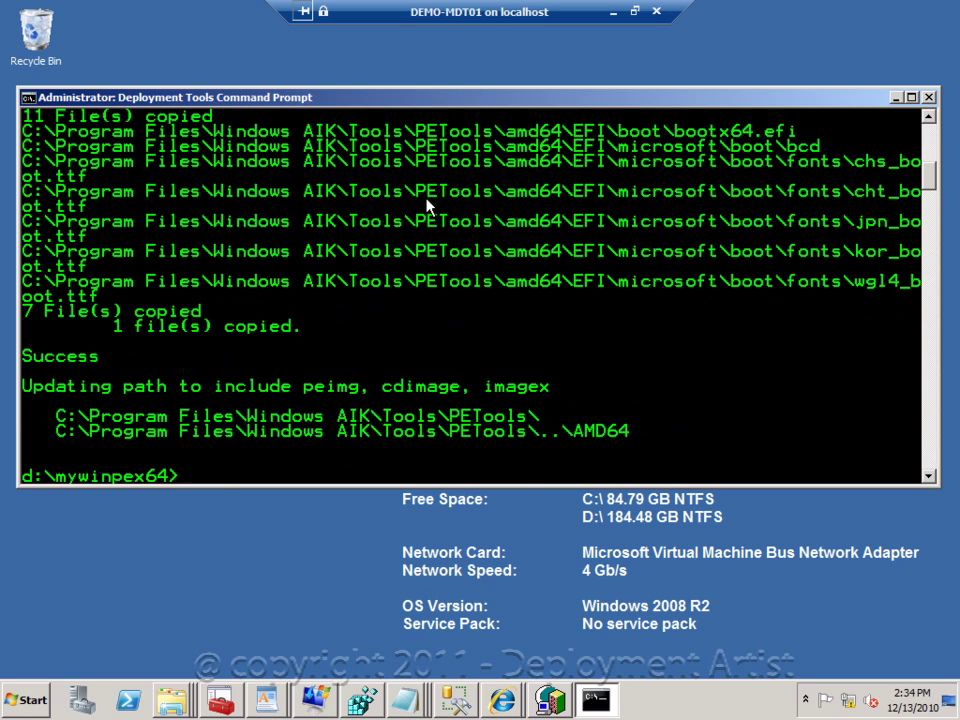
- List the new WinPE folder's contents and the still-empty mount folder
text(dir)
key(Return)
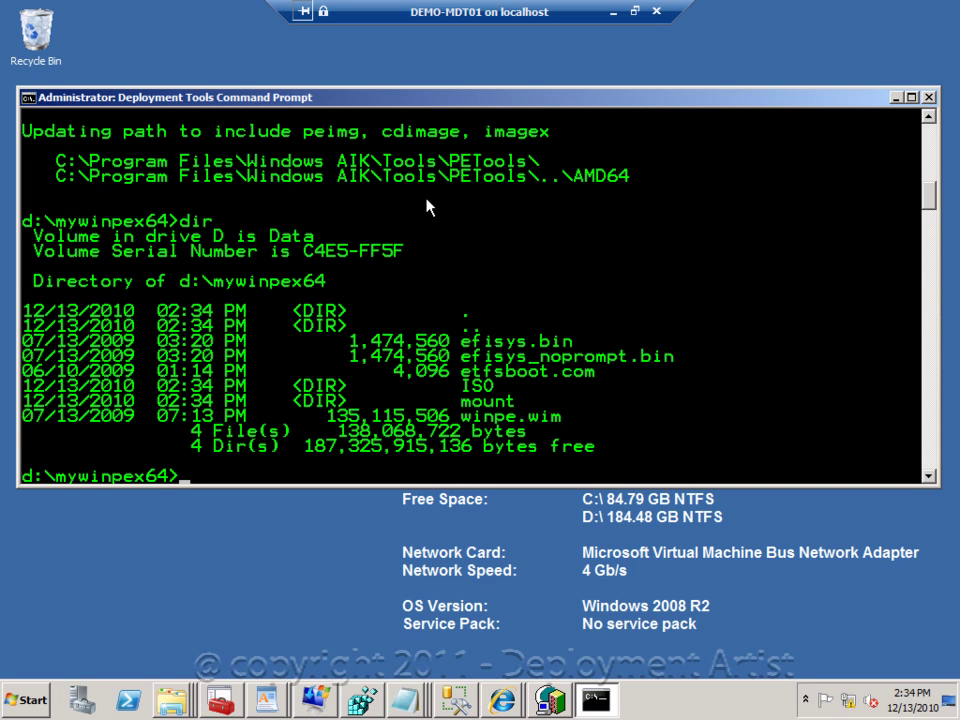
text(dir mount)
key(Return)
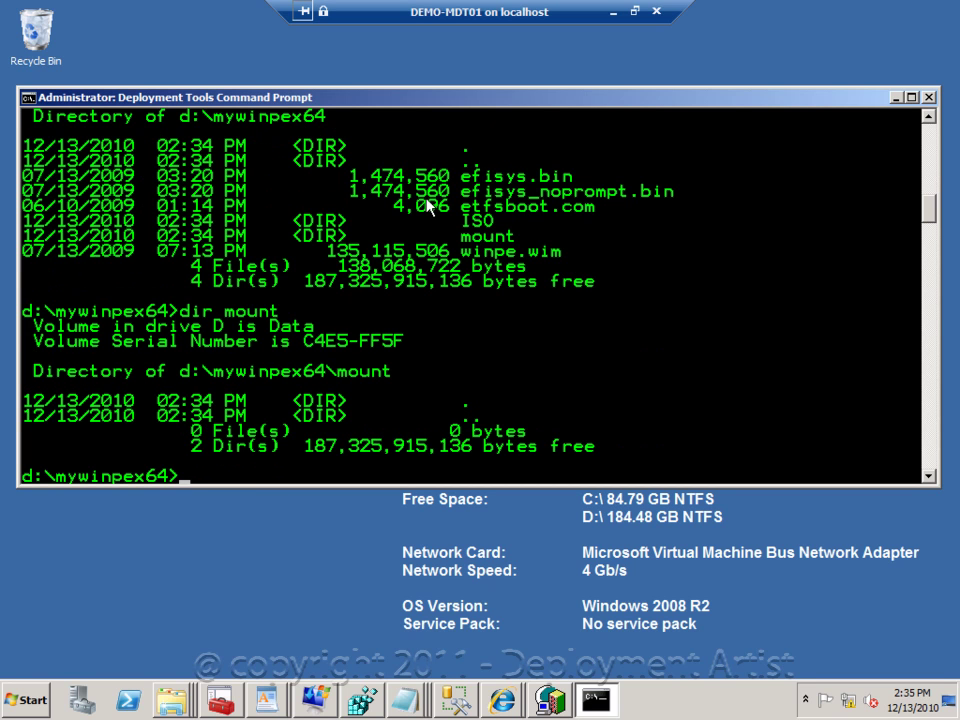
- Mount winpe.wim index 1 read-write into the mount folder with imagex, then list it
text(imagex /moun)
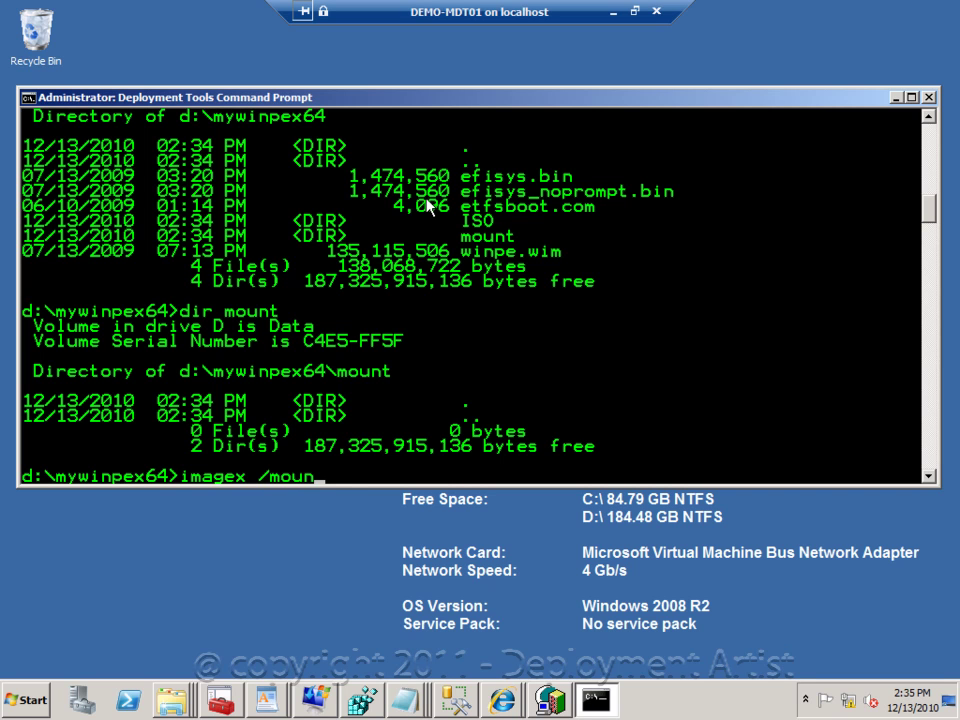
text(trw winpe.wim)
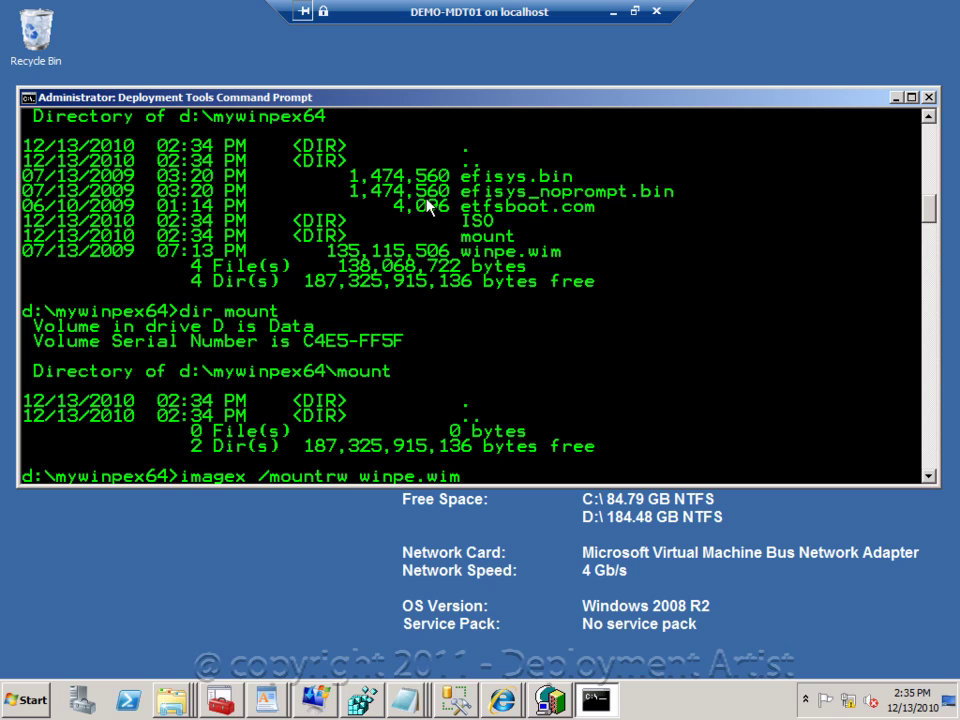
text( 1 mount)
key(Return)
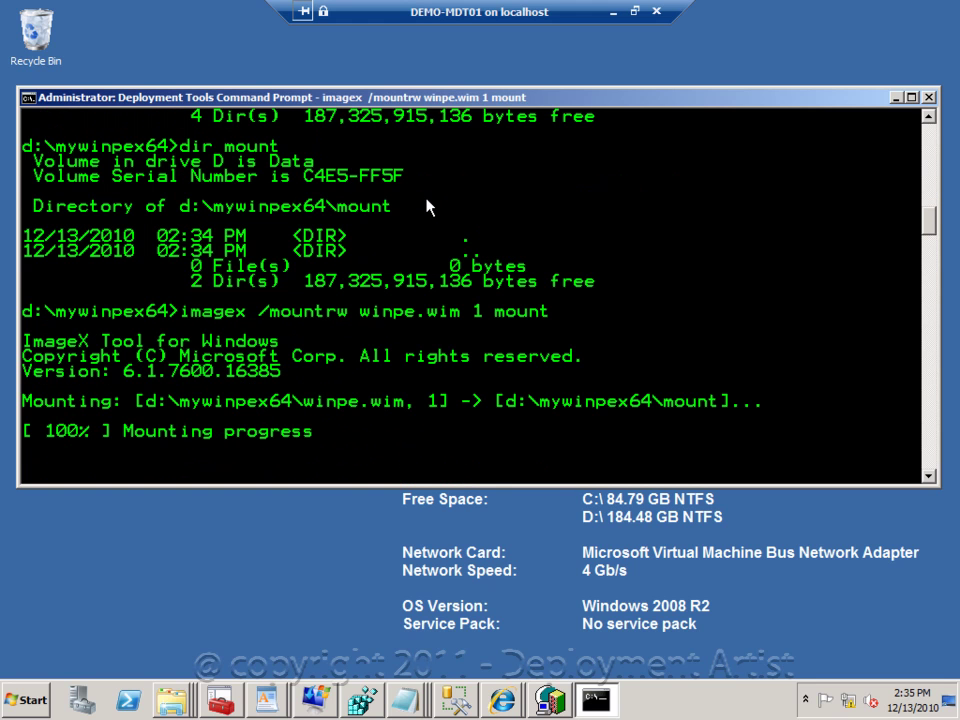
text(dir mount)
key(Return)
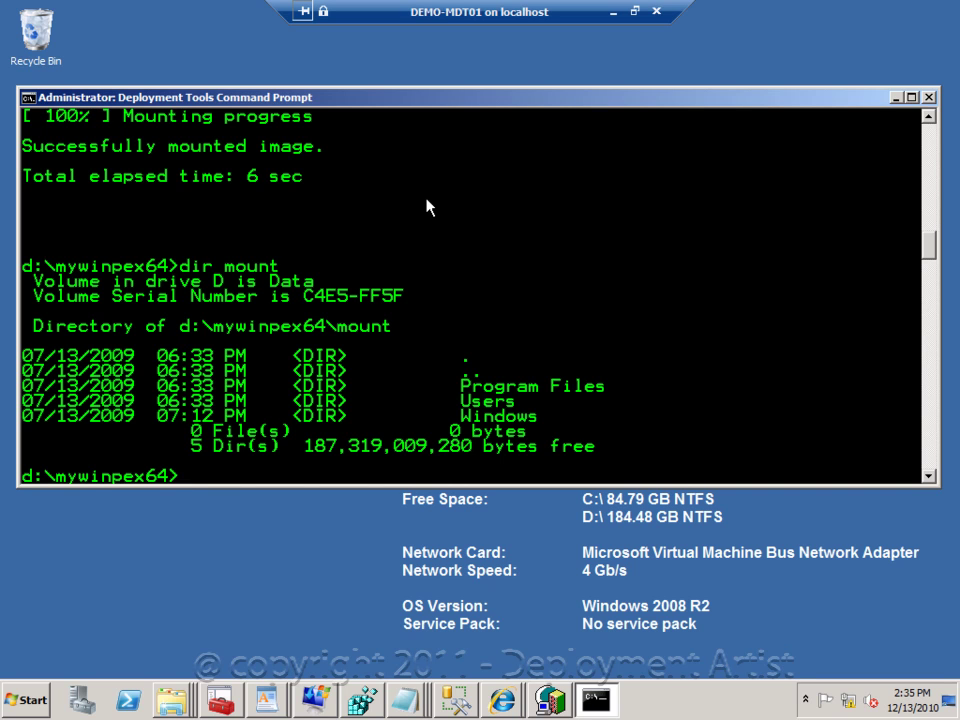
- Create a Tools folder in the mounted image and confirm it exists
text(md mount\T)
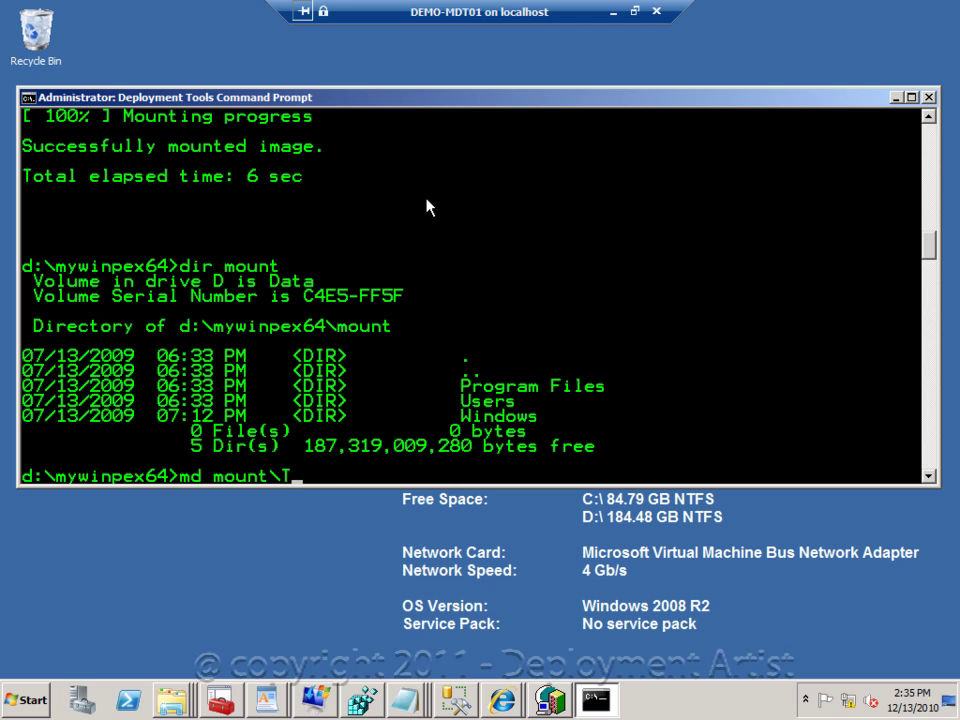
text(ools)
key(Return)
text(dir mount)
key(Return)
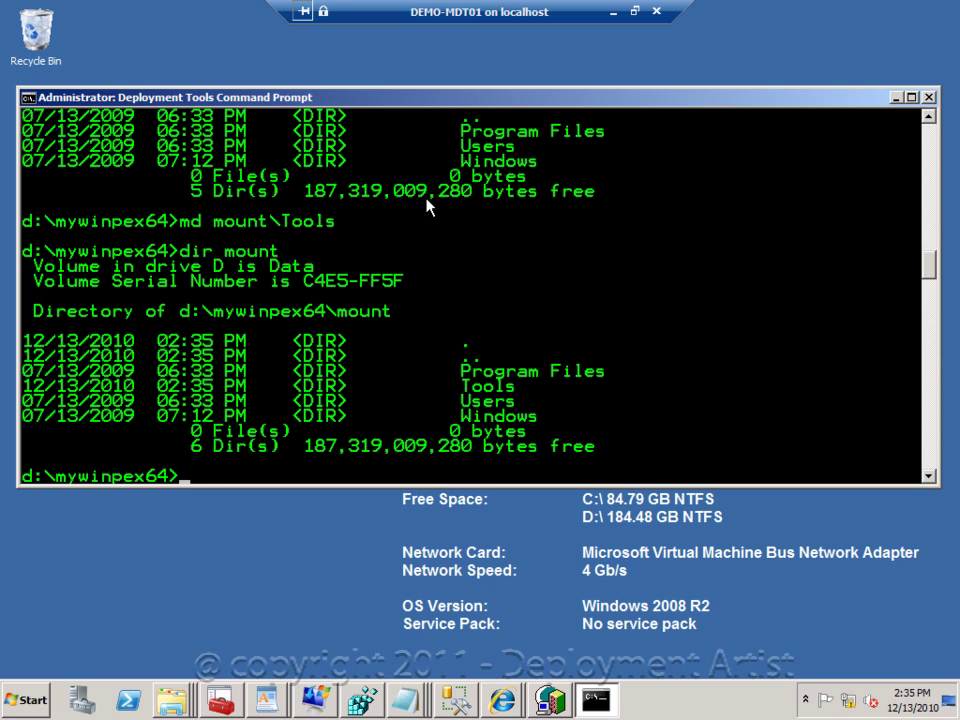
- Add the HP Smart Array B110i driver HpAHCIsr.inf from d:\Drivers to the mounted image with dism
text(dism /image:)
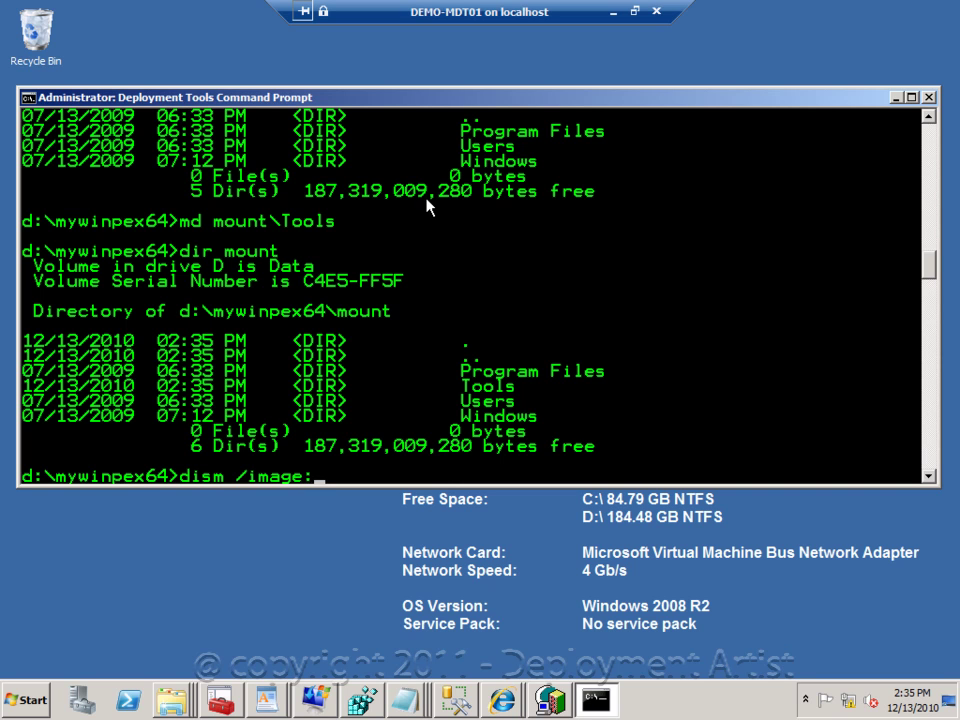
text(mount)
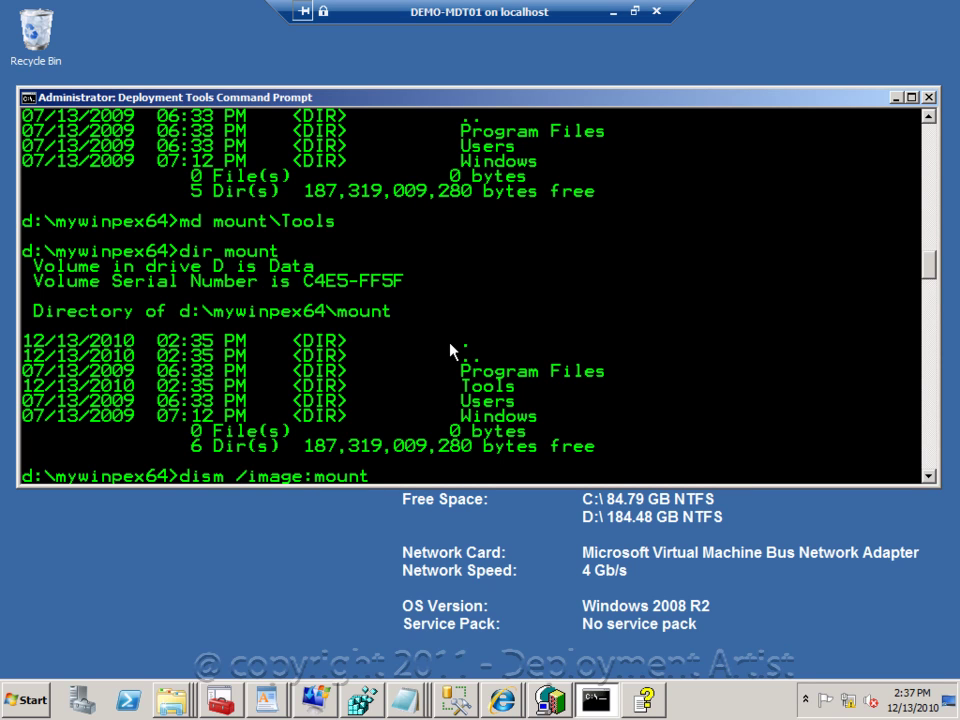
text(/add)
text(-driver /dr)
text(iver:)
text("d:\Drivers")
text(\)
key(Tab)
text(\)
key(Tab)
text(\)
key(Tab)
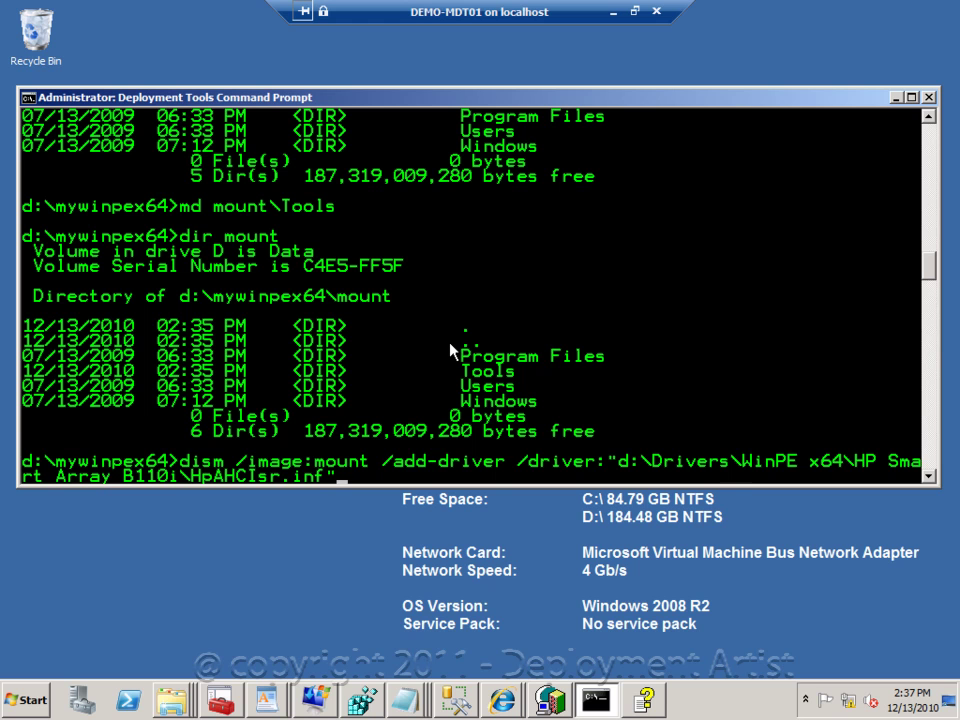
key(Return)
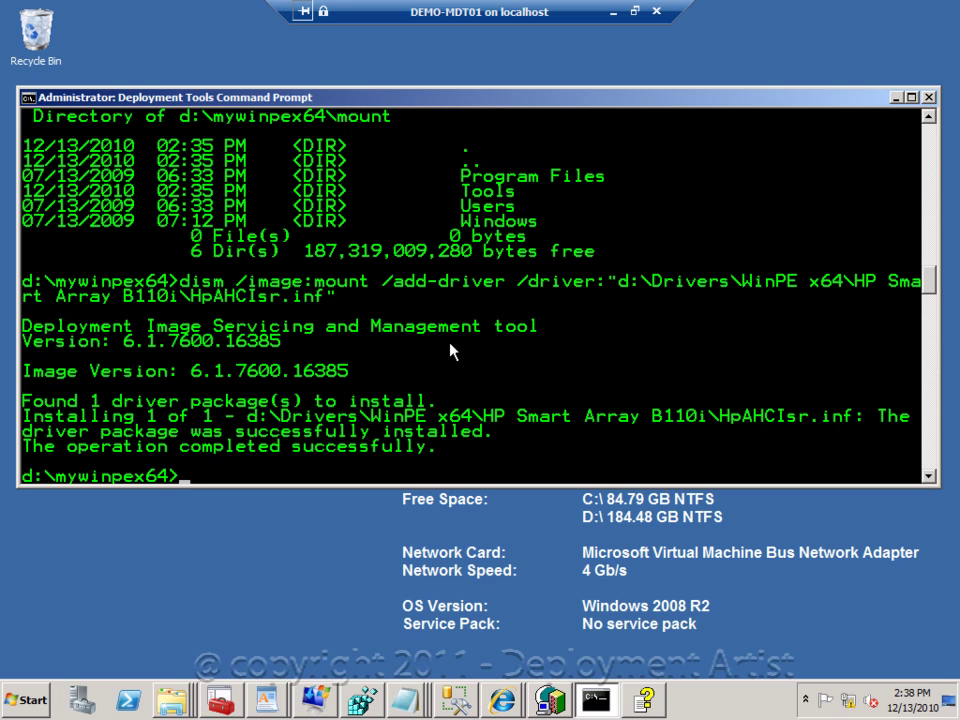
- Commit the changes and unmount the WinPE image with imagex /unmount /commit mount
text(imagex /unmount)
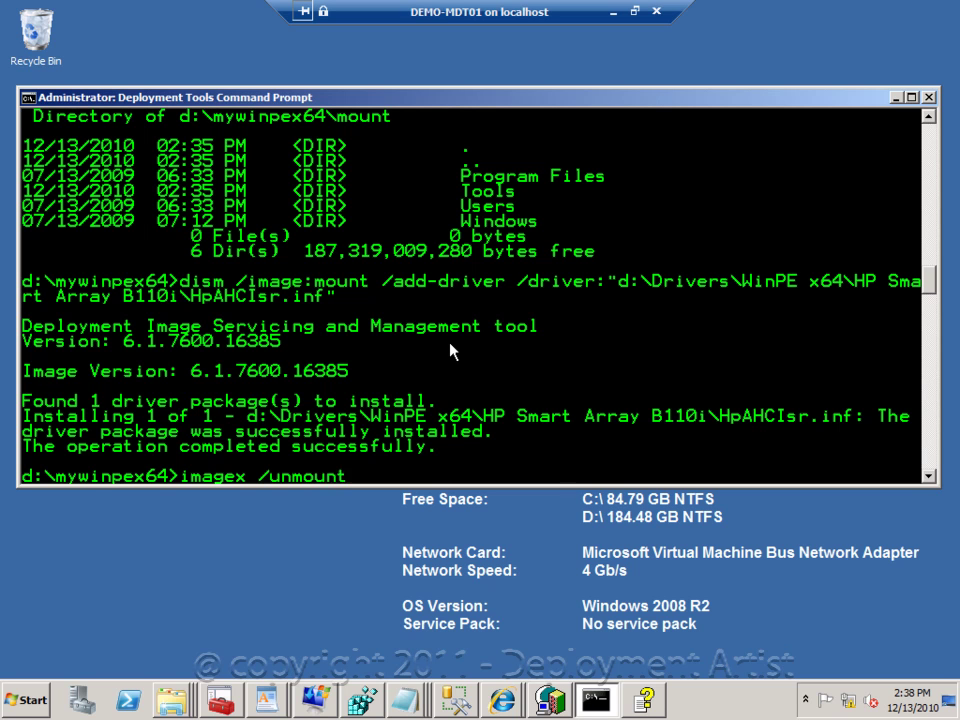
text( /commit)
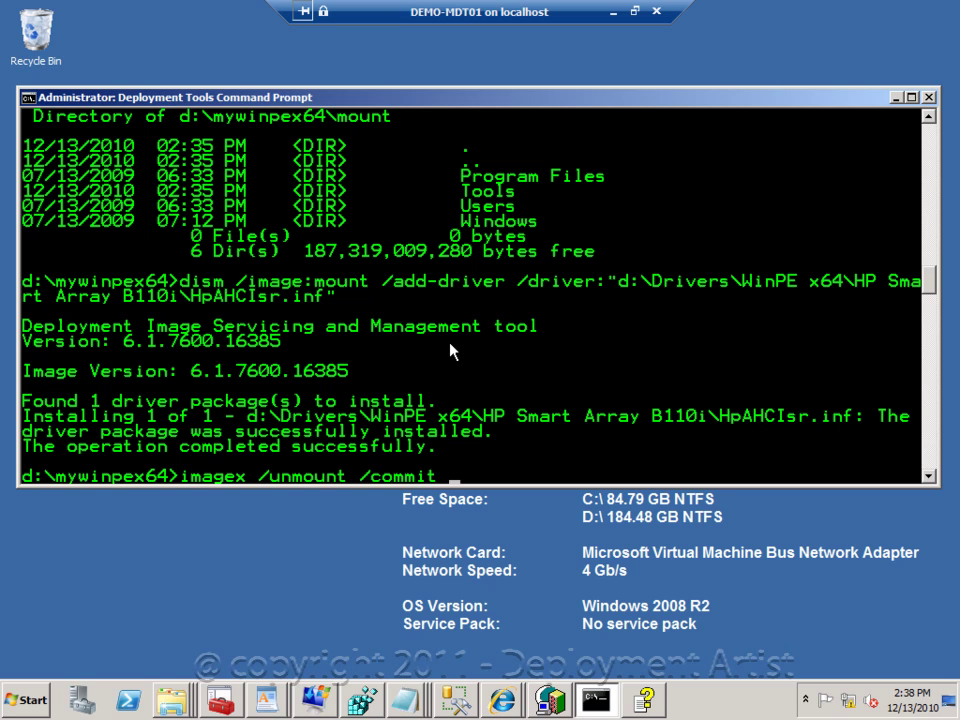
text(mount)
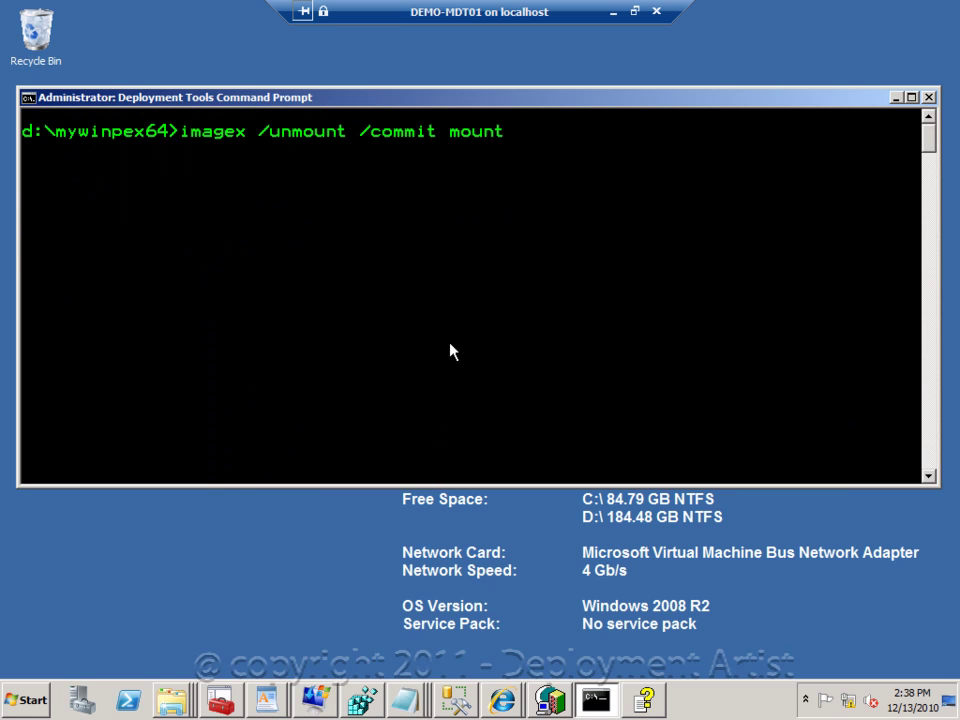
key(Return)
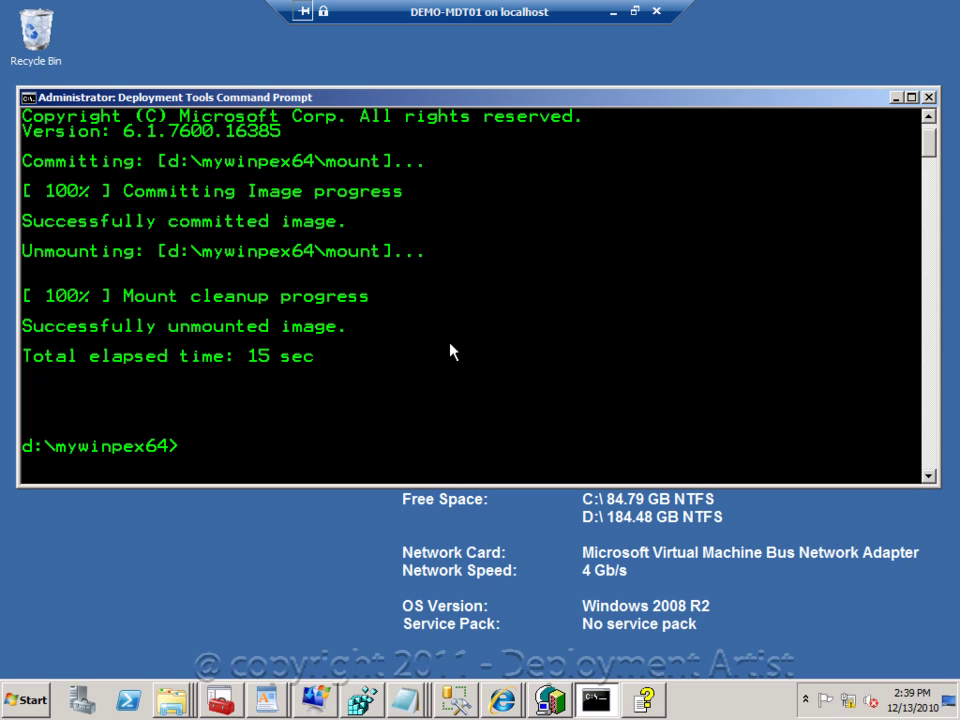
- Display the bcdboot help with bcdboot /?
text(bcdboot /)
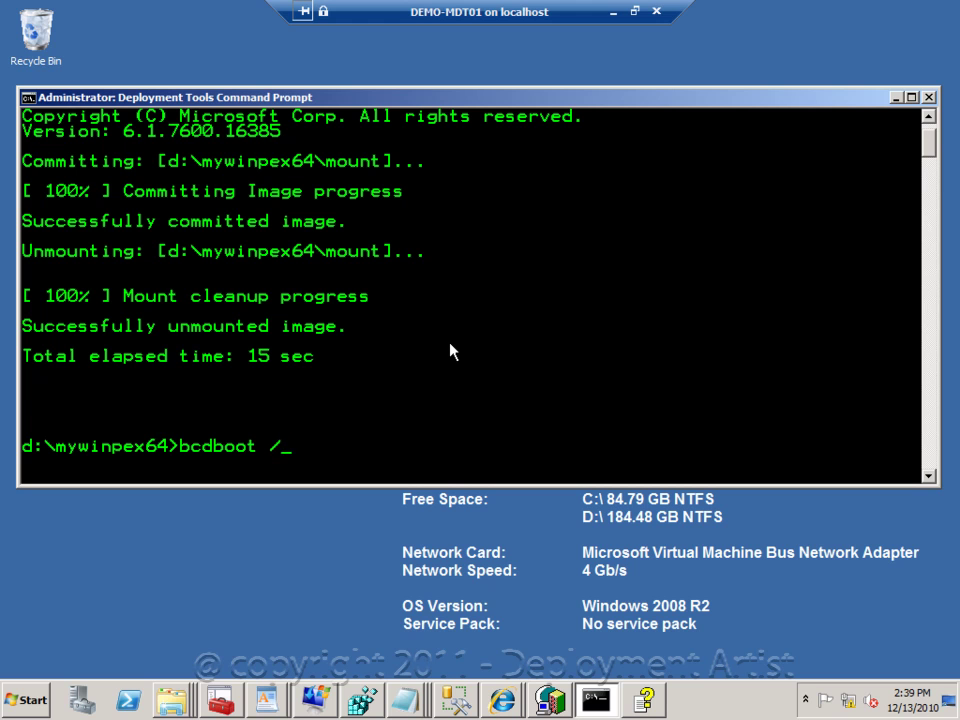
text(?)
key(Return)
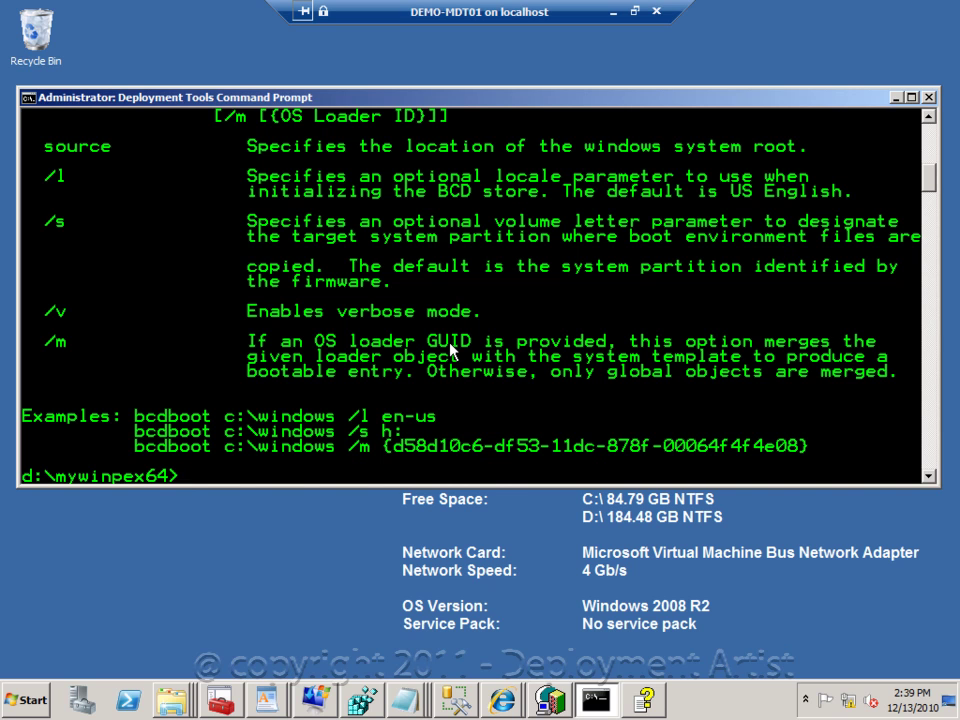
- Mark the first example line, bcdboot c:\windows /l en-us, in the help output
right_click(438, 388)
click(452, 397)
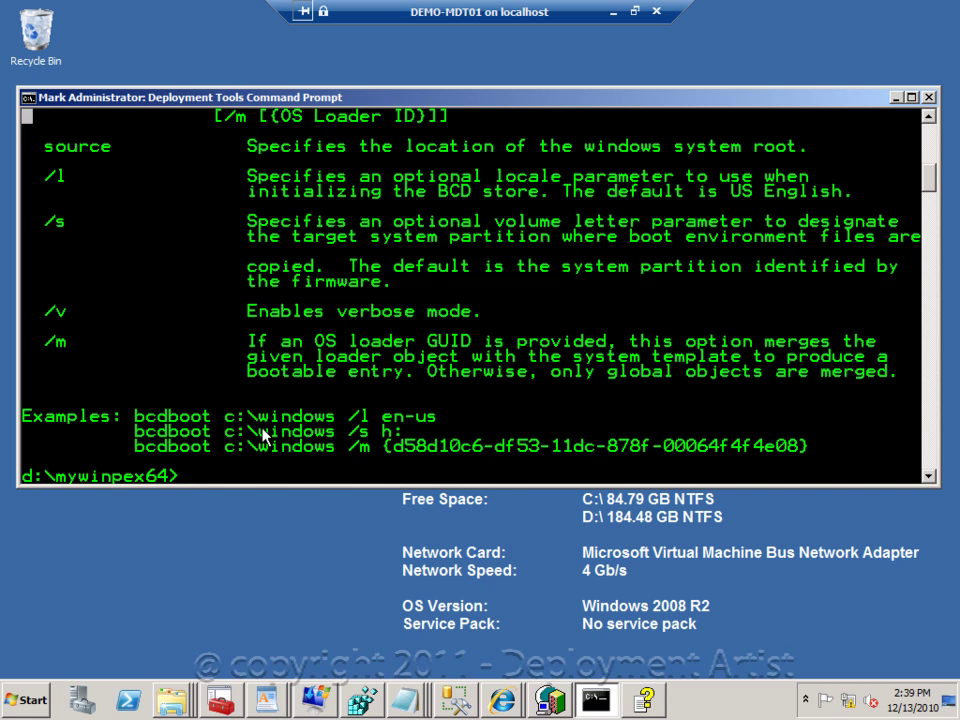
drag(135, 415, 446, 428)
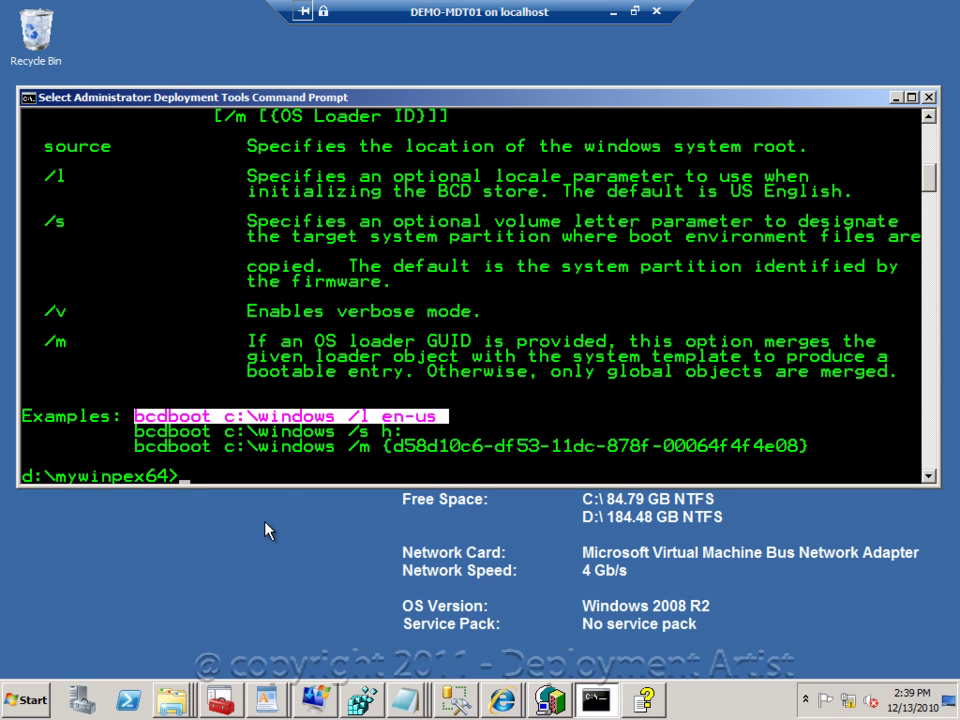
- Launch Windows System Image Manager and select the Windows 7 ENTERPRISE catalog
click(32, 700)
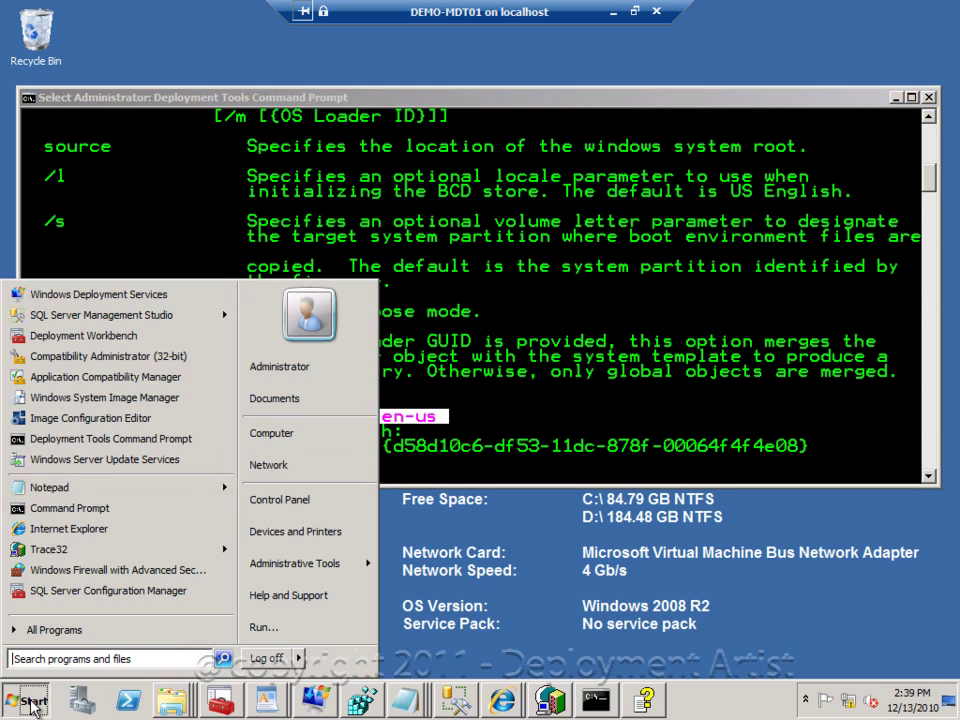
click(225, 398)
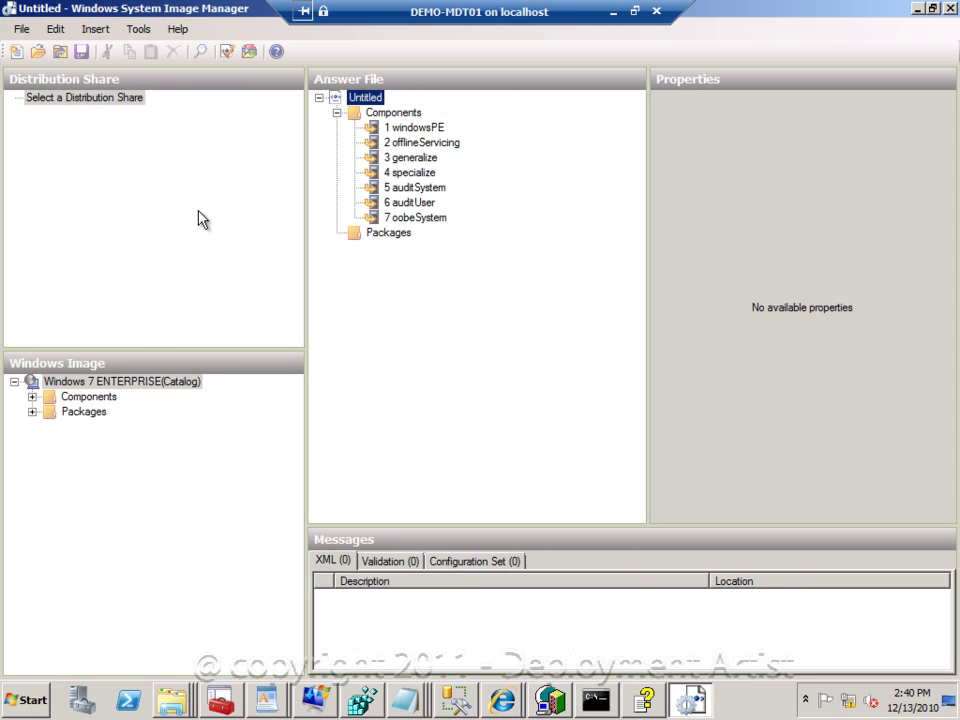
click(110, 384)
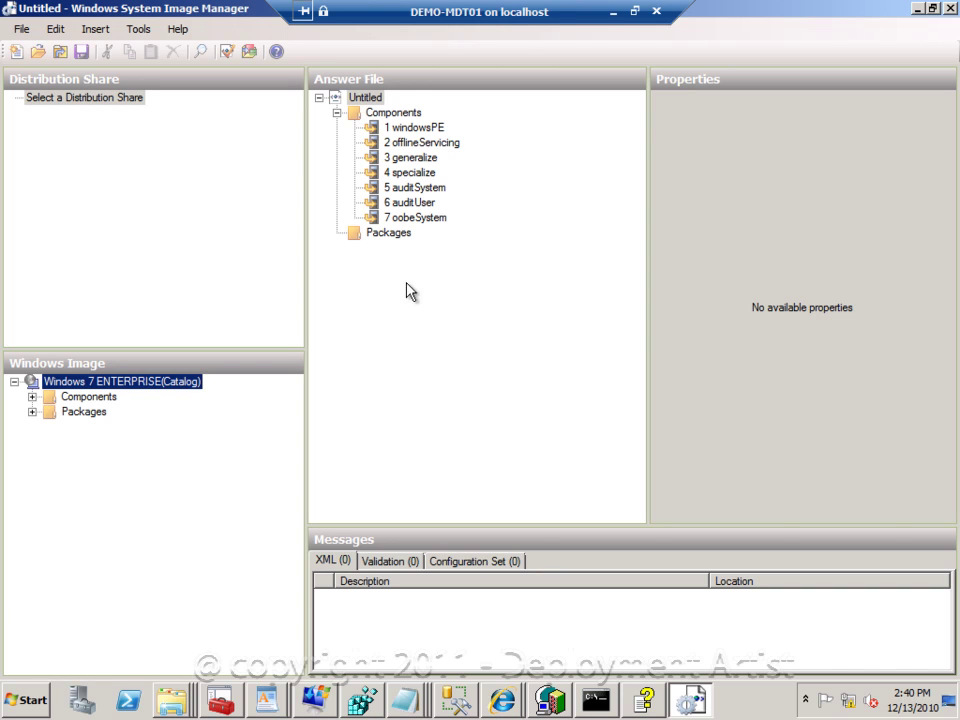
- Open Scenario 1's AutoUnattend.xml, pair it with the catalog, and expand the windowsPE pass
right_click(362, 98)
click(388, 131)
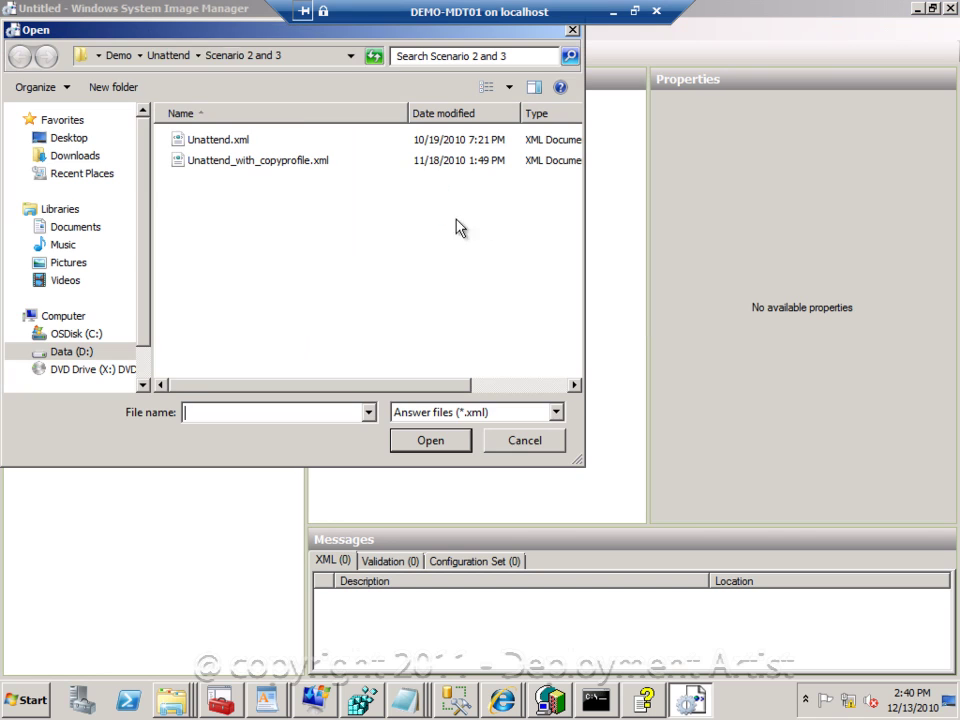
click(199, 55)
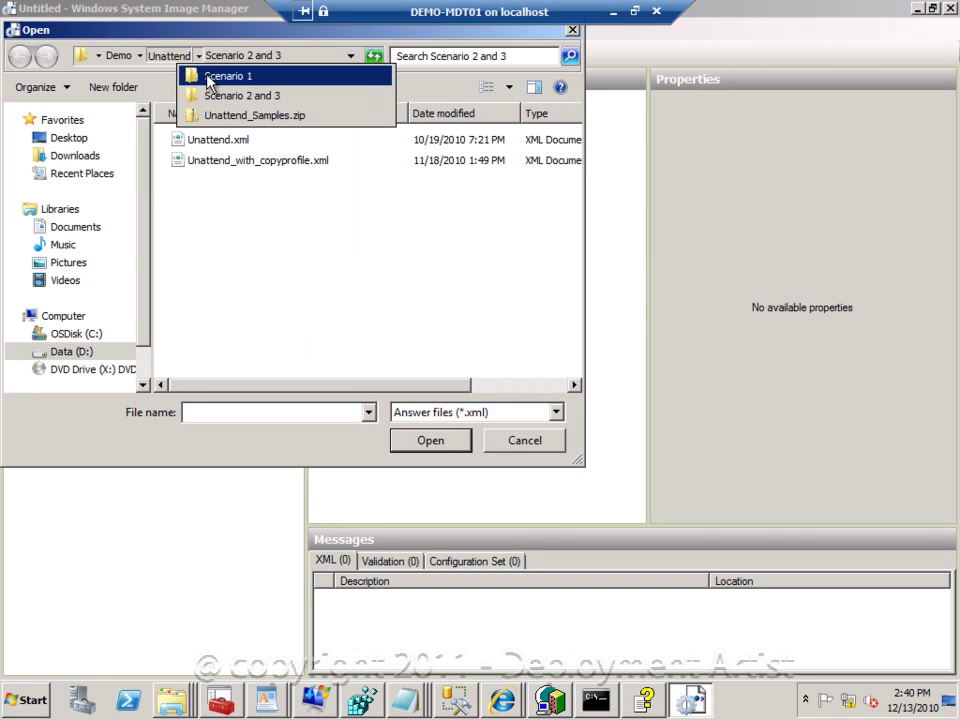
click(205, 78)
double_click(208, 142)
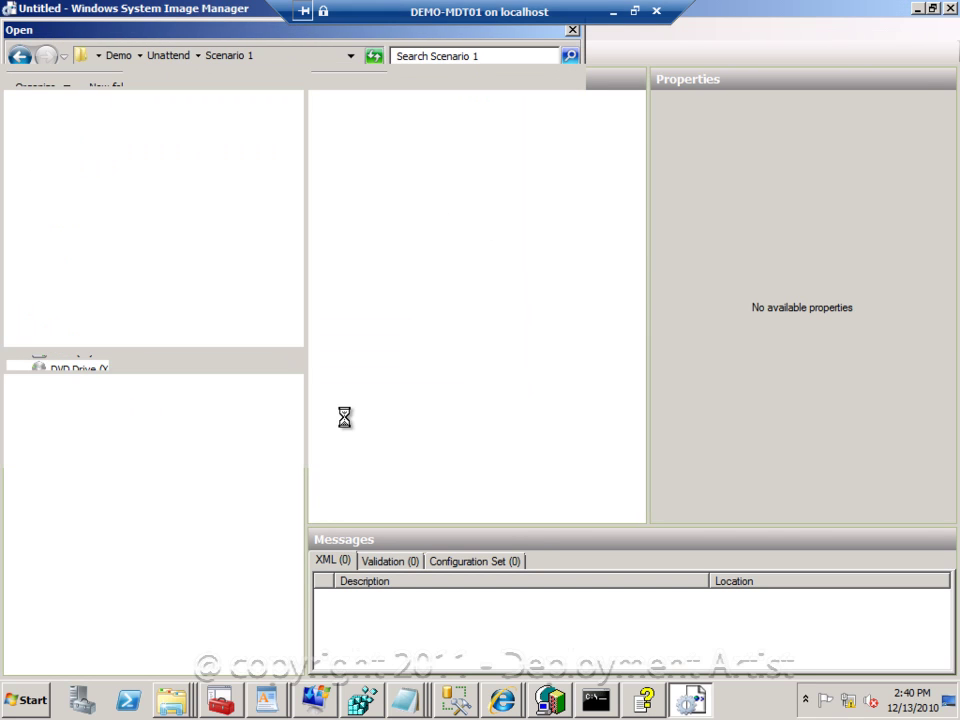
click(545, 414)
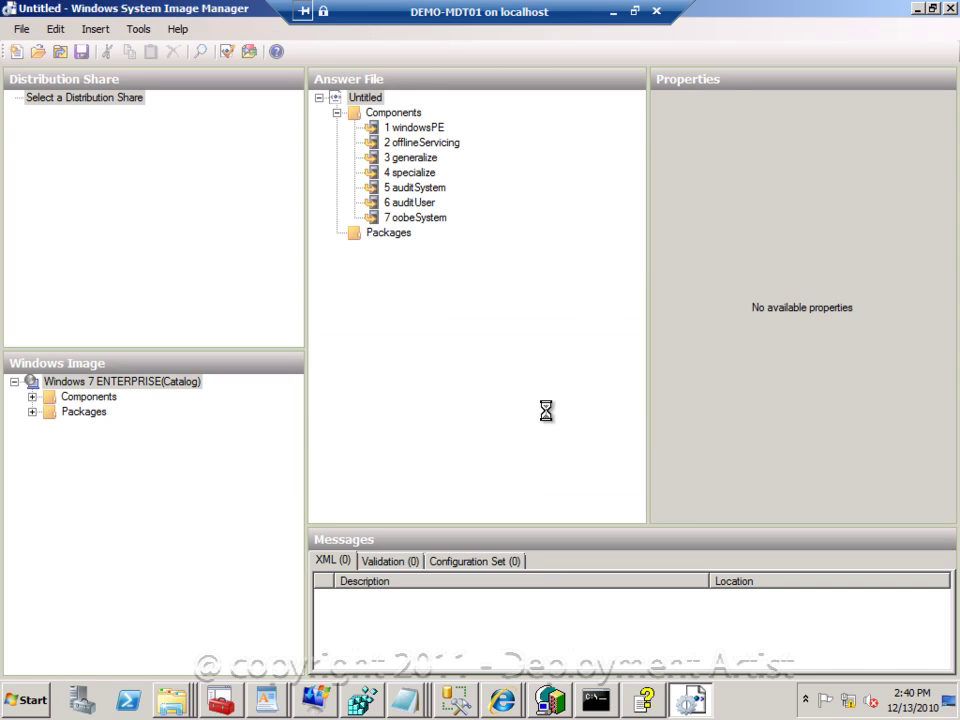
double_click(368, 128)
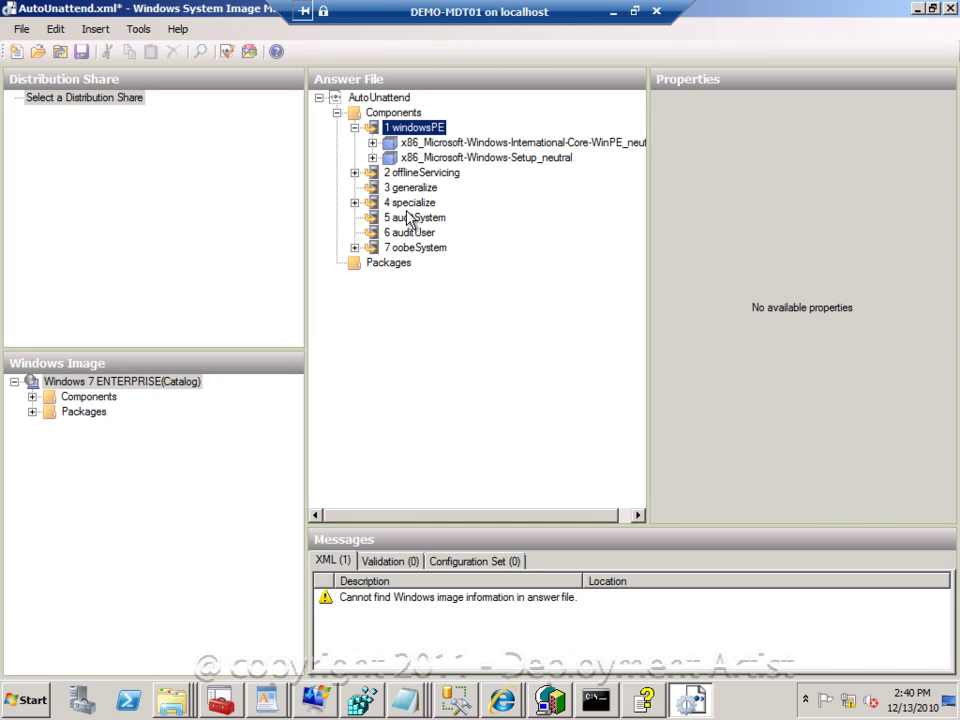
- Expand Setup > DiskConfiguration > Disk to show CreatePartitions and ModifyPartitions
double_click(378, 156)
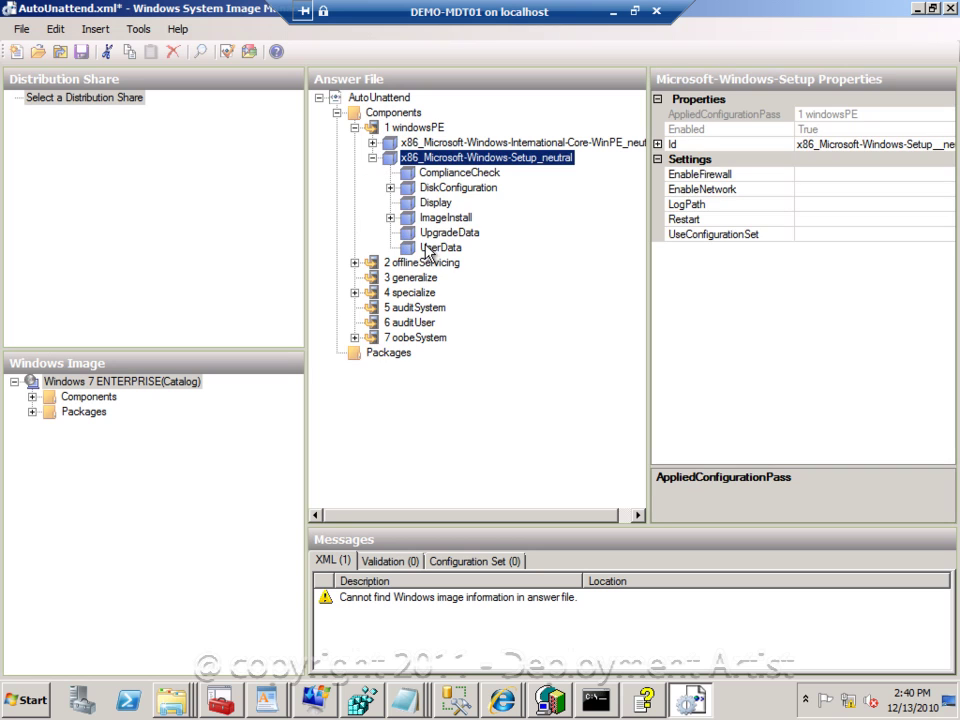
double_click(404, 189)
double_click(424, 203)
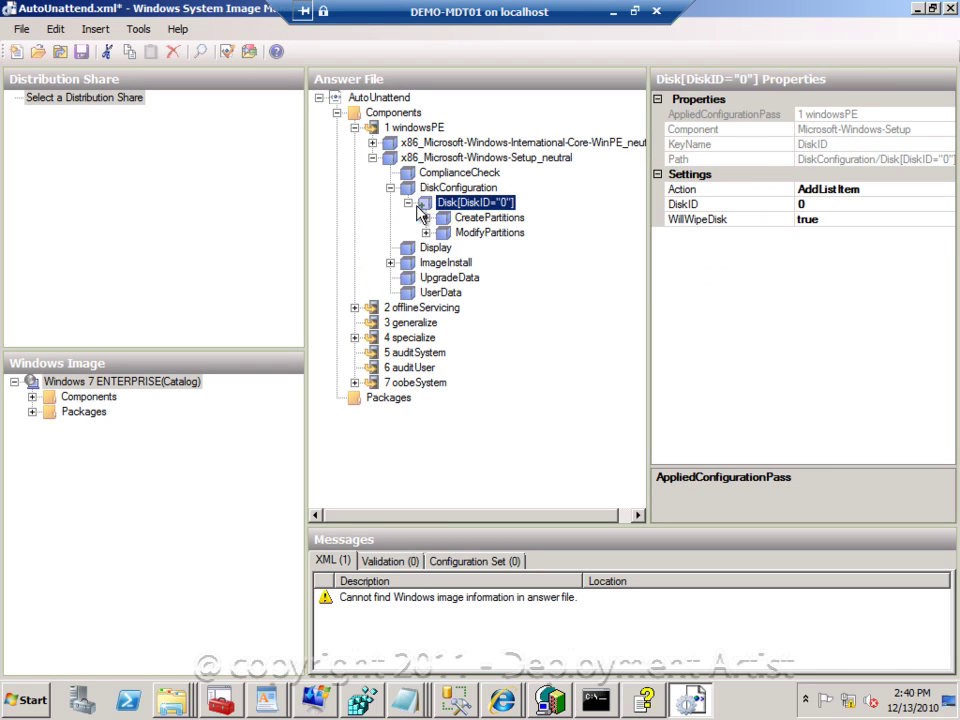
double_click(440, 217)
double_click(440, 248)
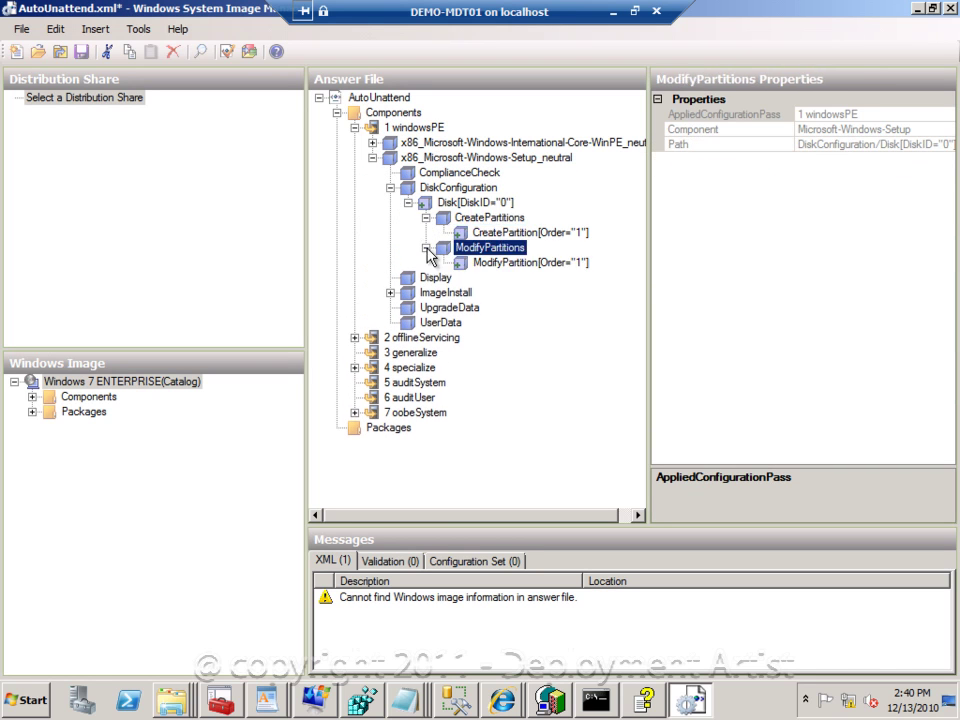
- Review the primary NTFS partition labelled OSDisk with letter C, then minimize the window
click(553, 230)
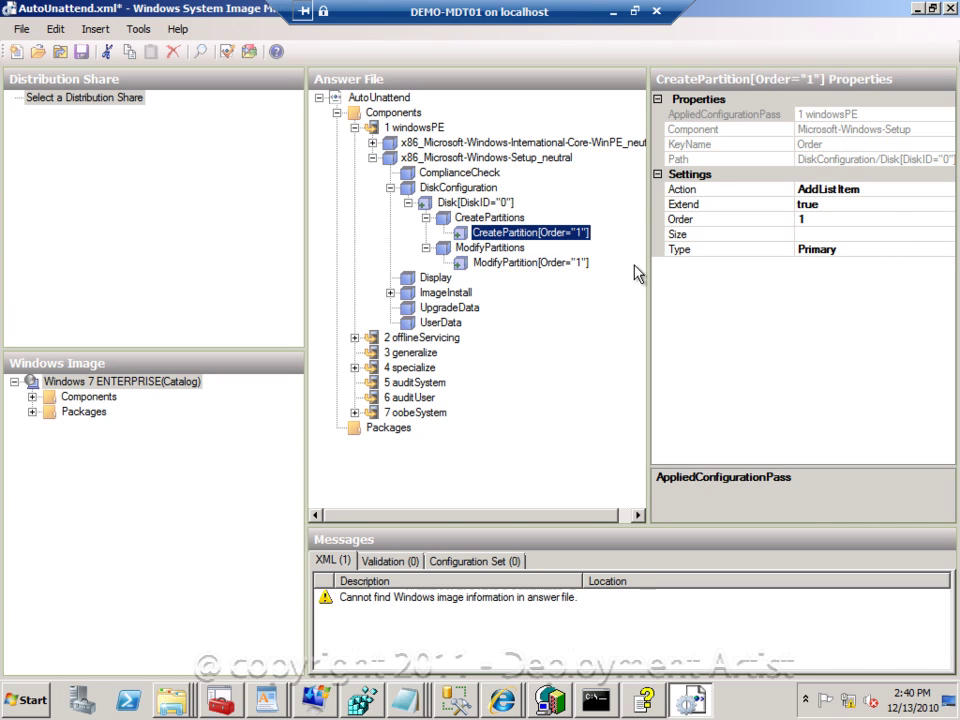
click(558, 264)
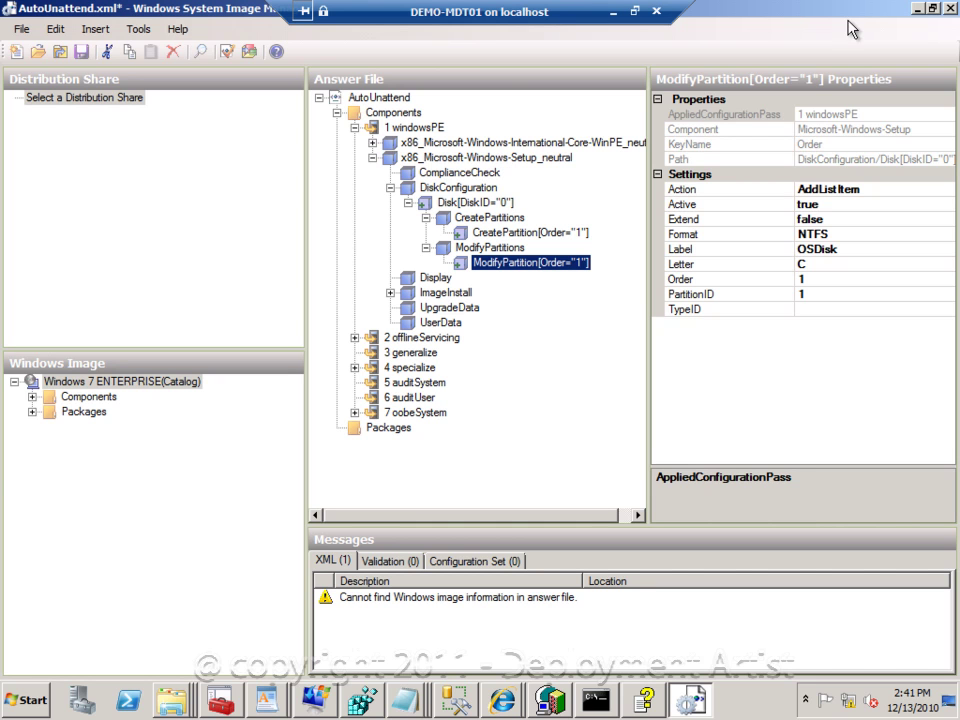
click(919, 9)
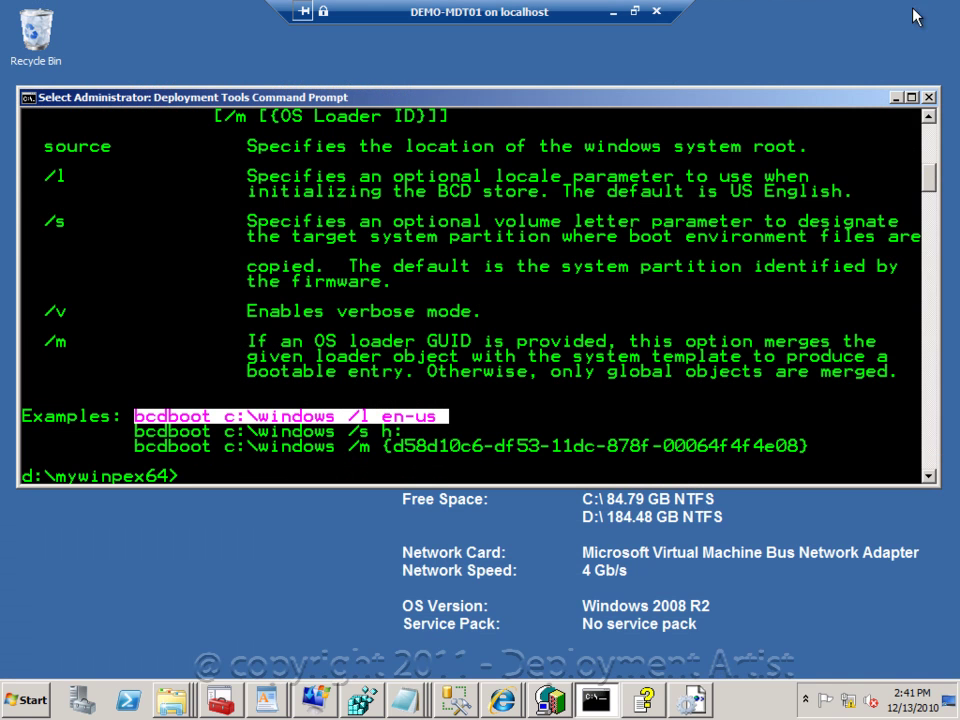
- Switch to drive C and move into the Windows AIK Tools\USMT folder
click(579, 327)
text(c:)
key(Return)
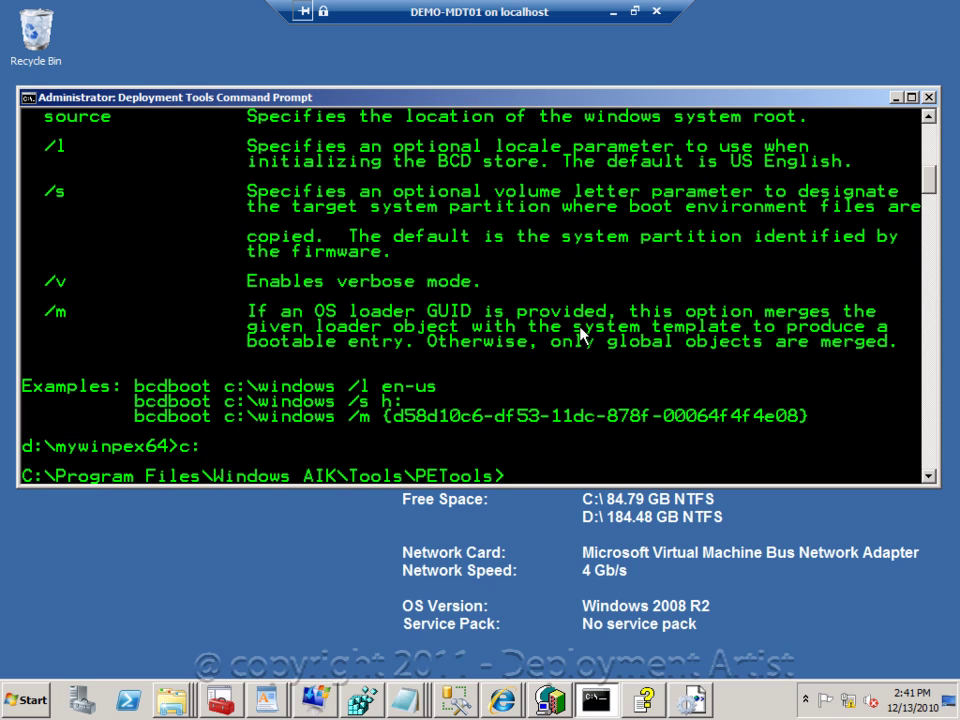
text(cd ..)
key(Return)
text(cd )
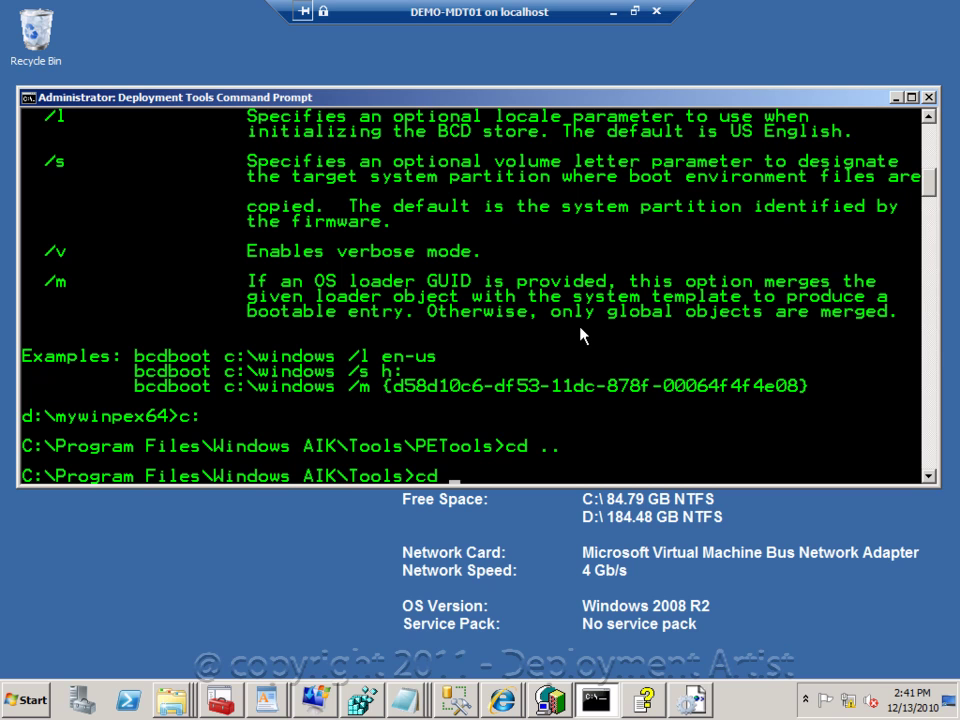
text(USMT)
key(Return)
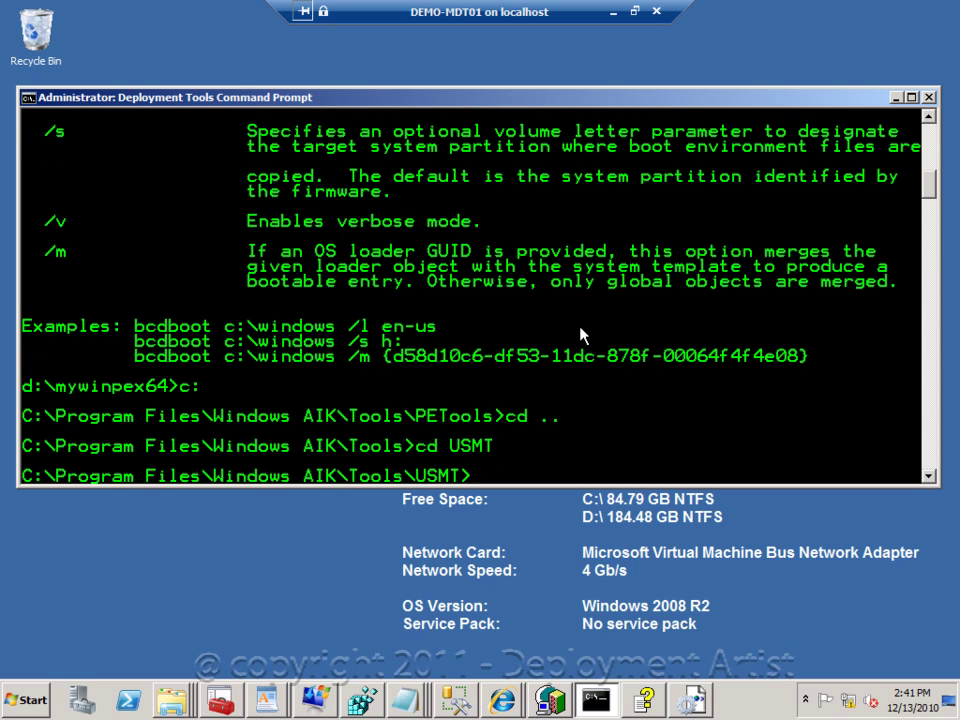
- List the USMT folder, move into amd64, and clear the screen
text(cd x6)
key(BackSpace)
key(BackSpace)
key(BackSpace)
key(BackSpace)
key(BackSpace)
text(dir)
key(Return)
text(cd amd64)
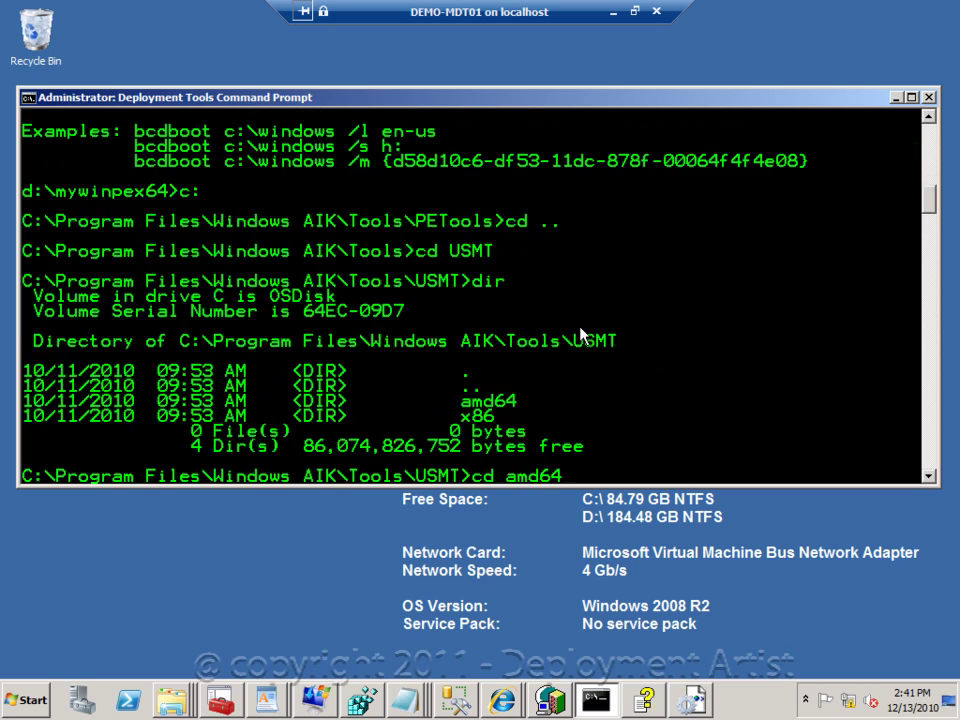
key(Return)
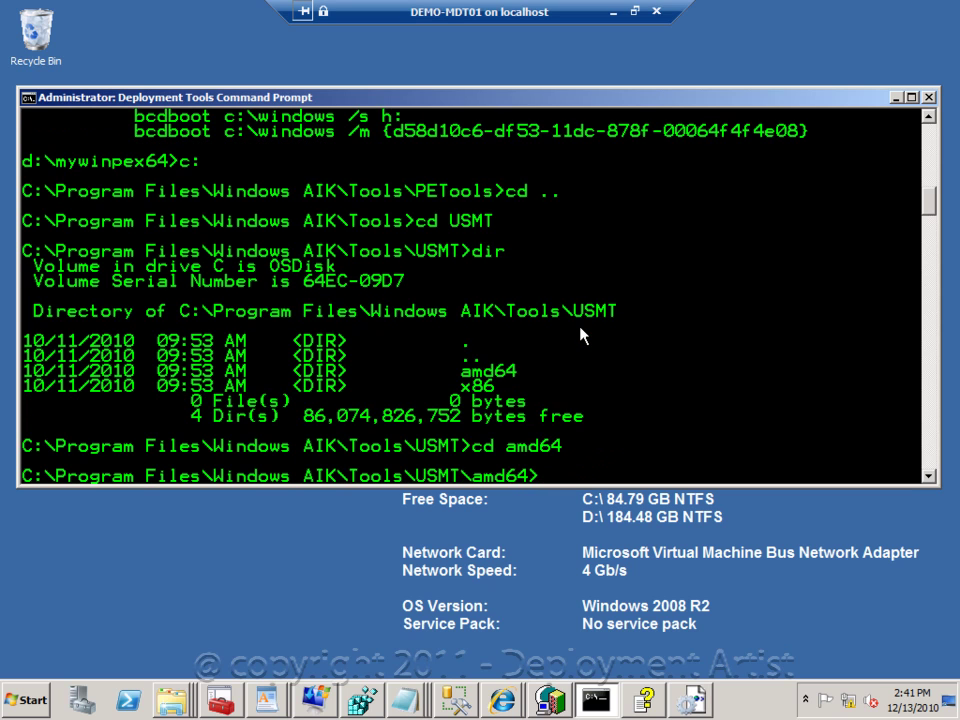
text(cls)
key(Return)
- Type the loadstate command at the prompt without running it
text(scanstate.exe)
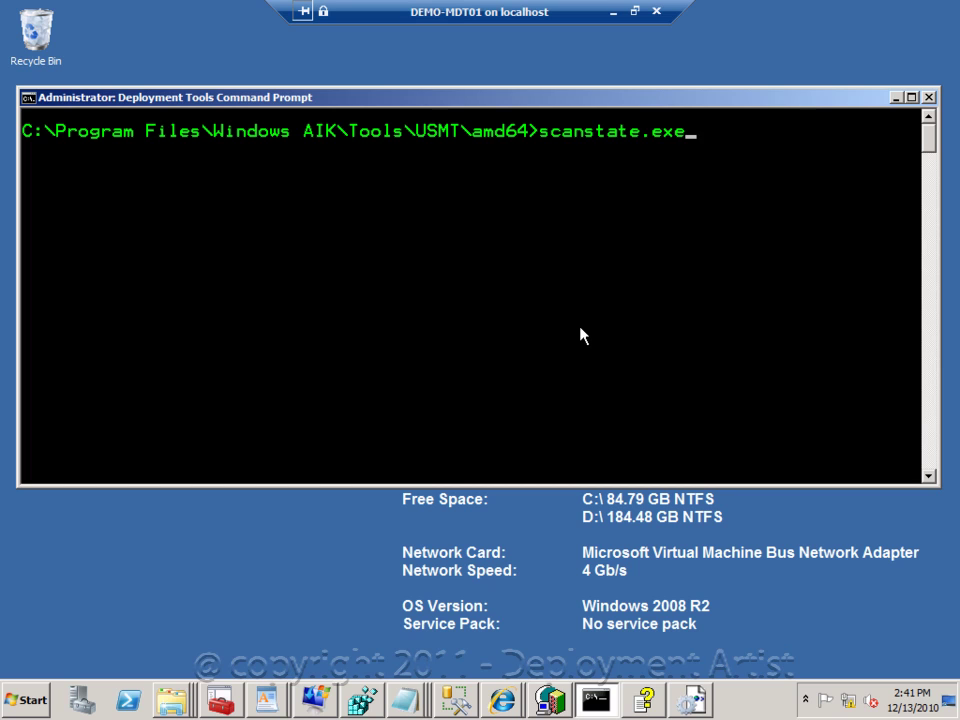
key(BackSpace)
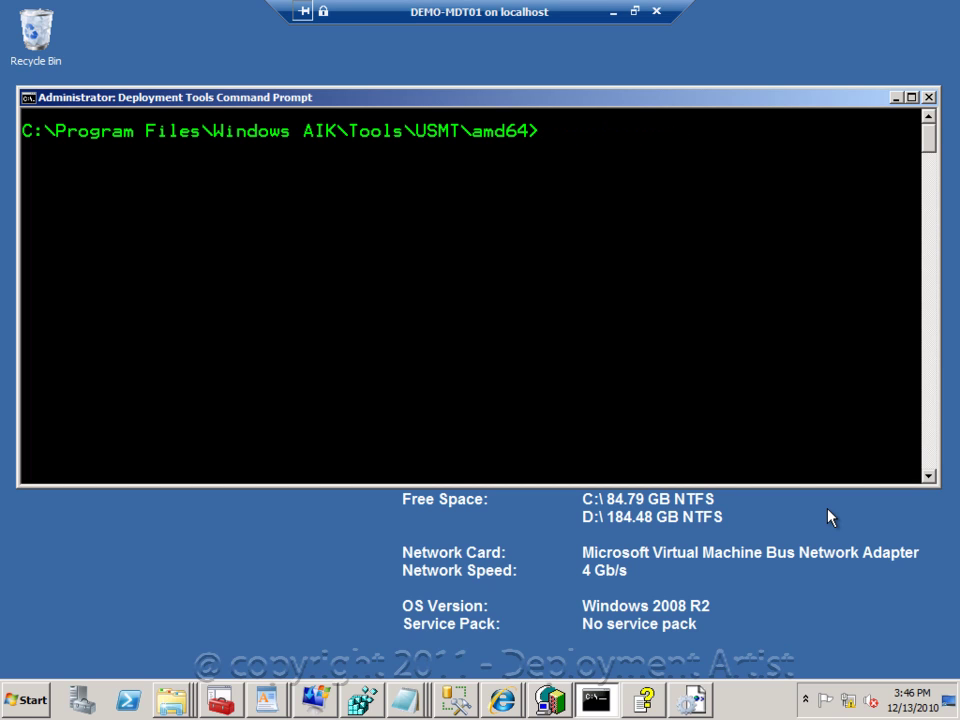
text(loadstate)
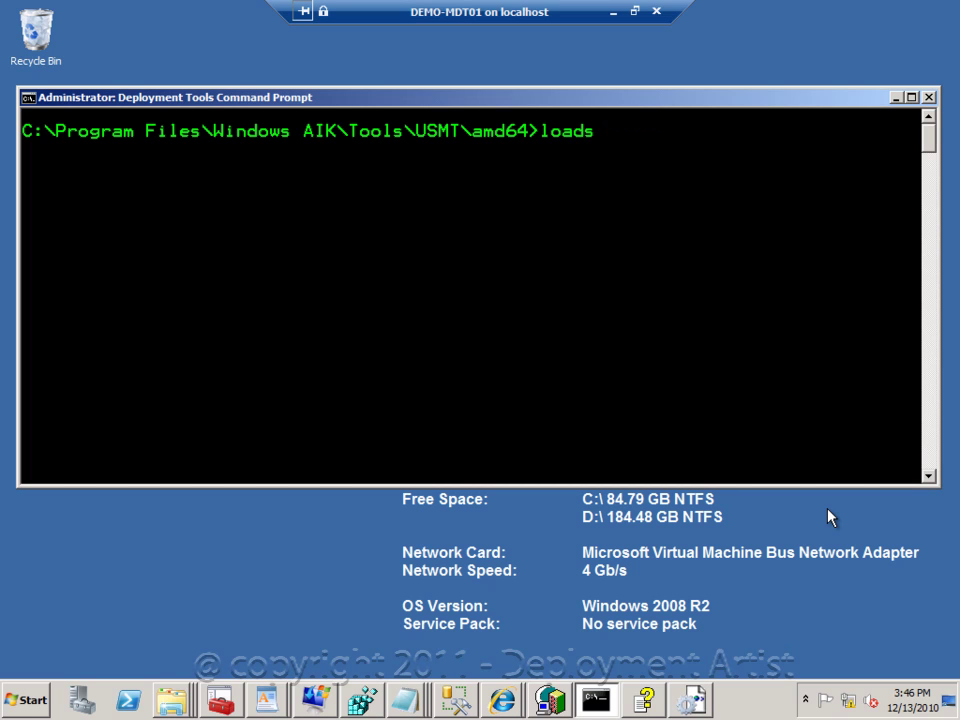